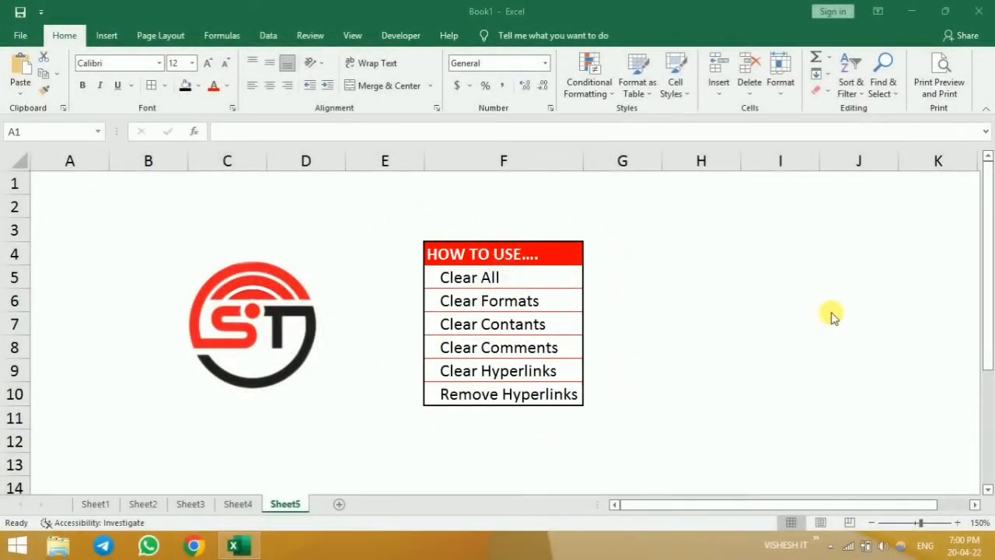
click(830, 95)
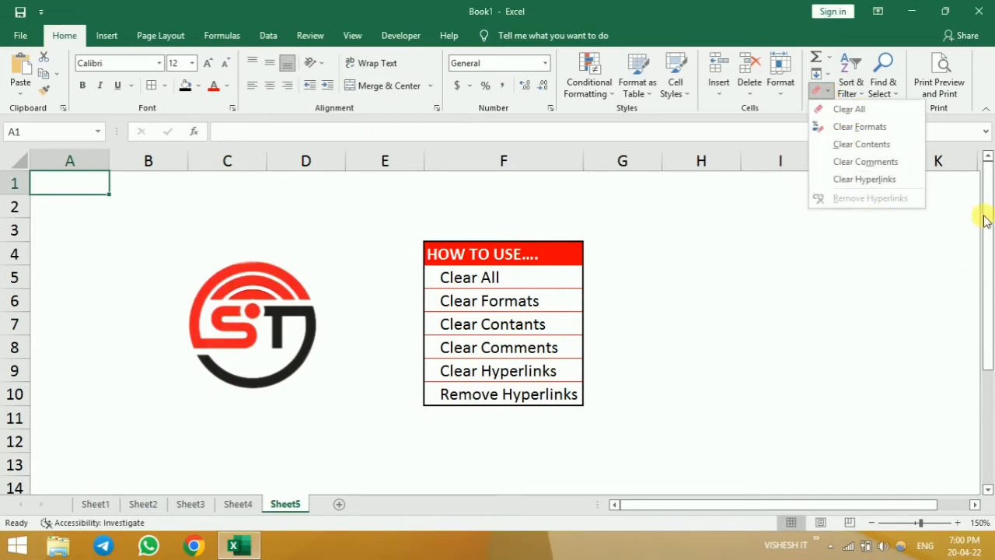
click(866, 37)
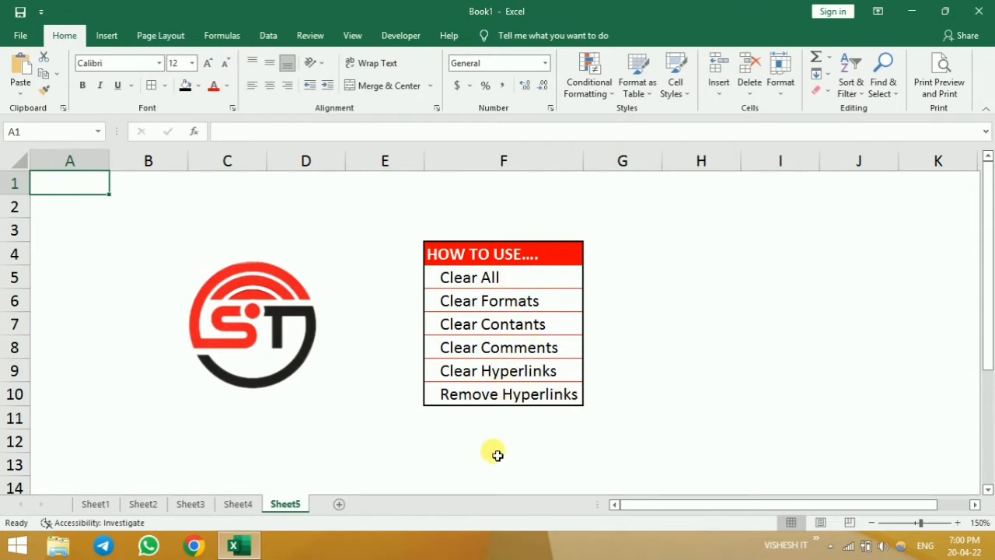
- Open Sheet4 and apply Clear All to the purple-headed name list in B2:B10
click(239, 503)
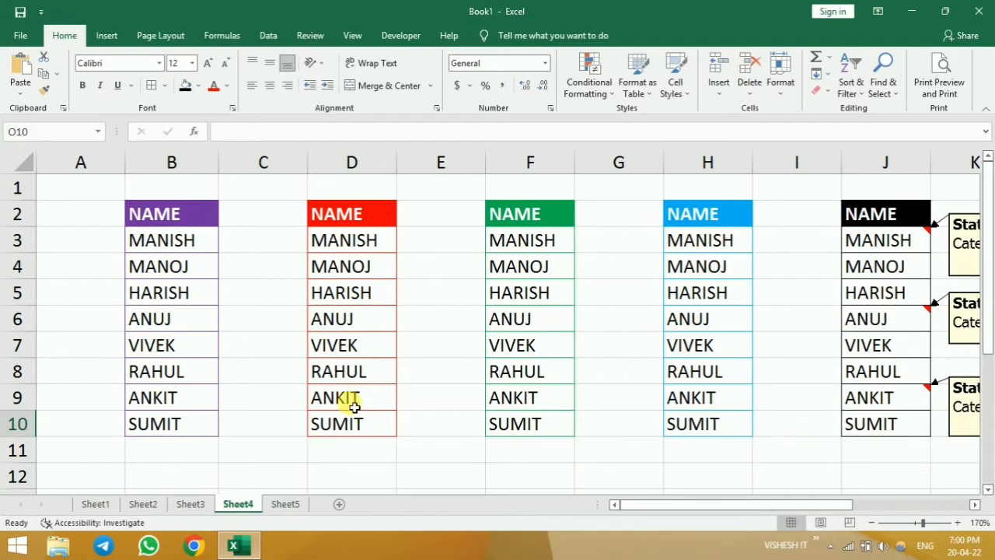
click(164, 224)
drag(164, 225, 166, 422)
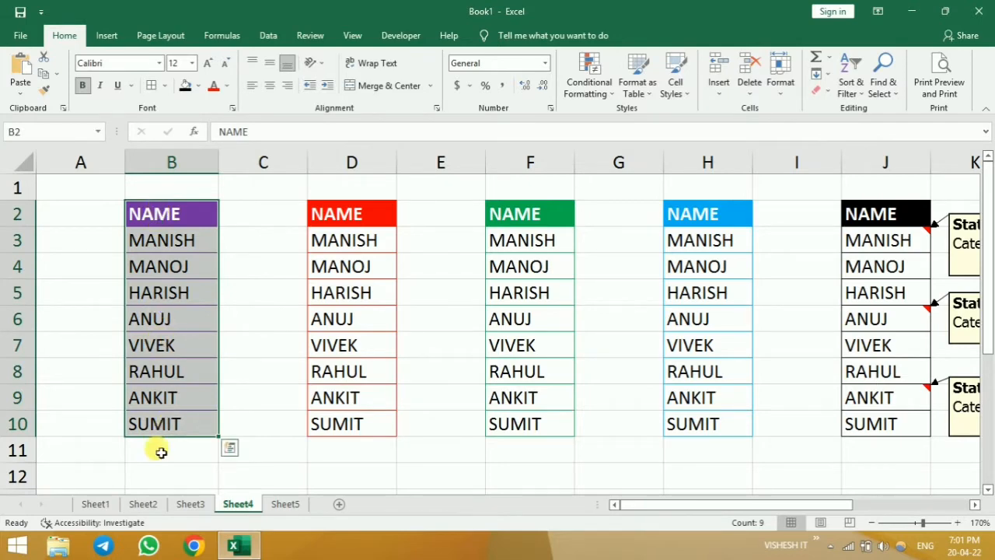
click(257, 433)
drag(158, 217, 172, 423)
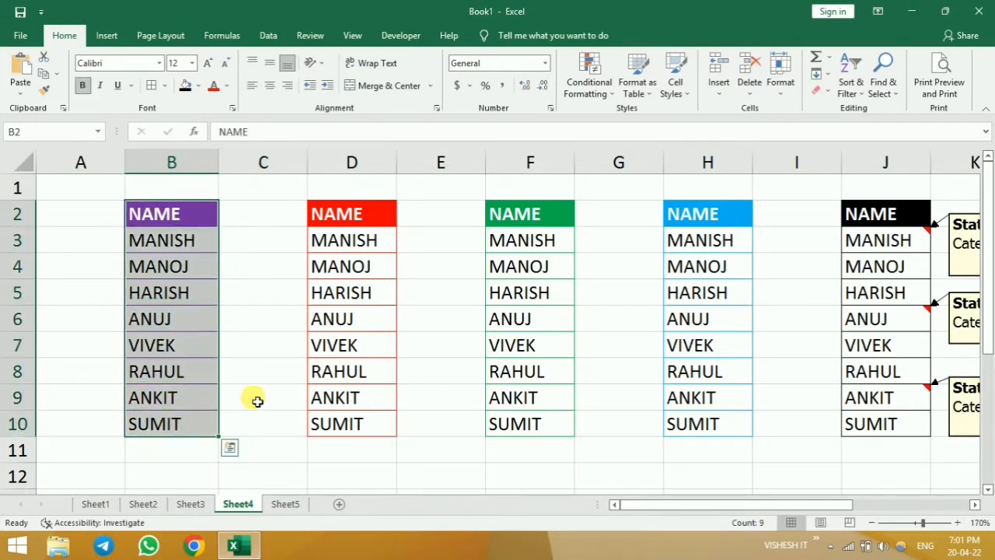
click(827, 93)
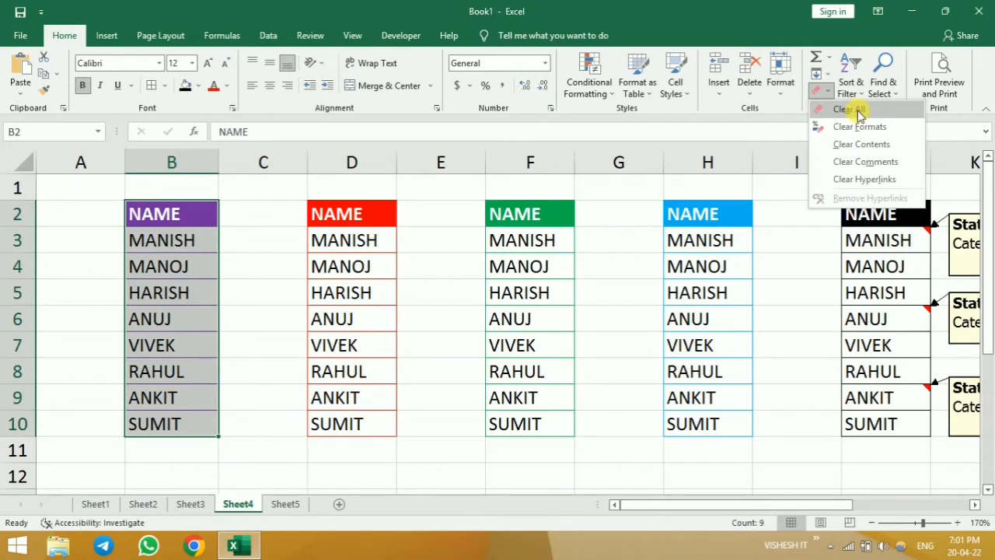
click(858, 111)
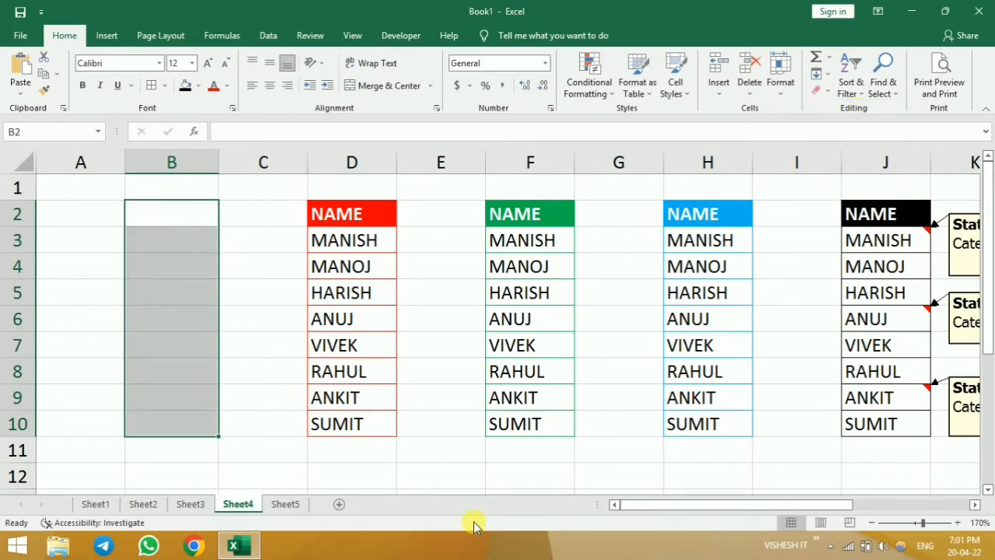
click(259, 460)
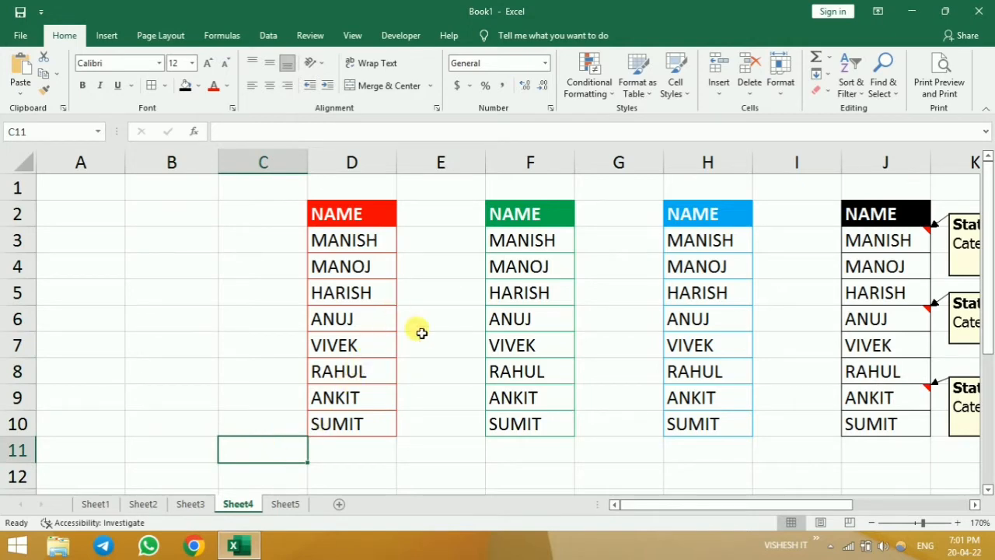
- Clear only the formats of the red-headed name list in D2:D10
drag(345, 215, 354, 424)
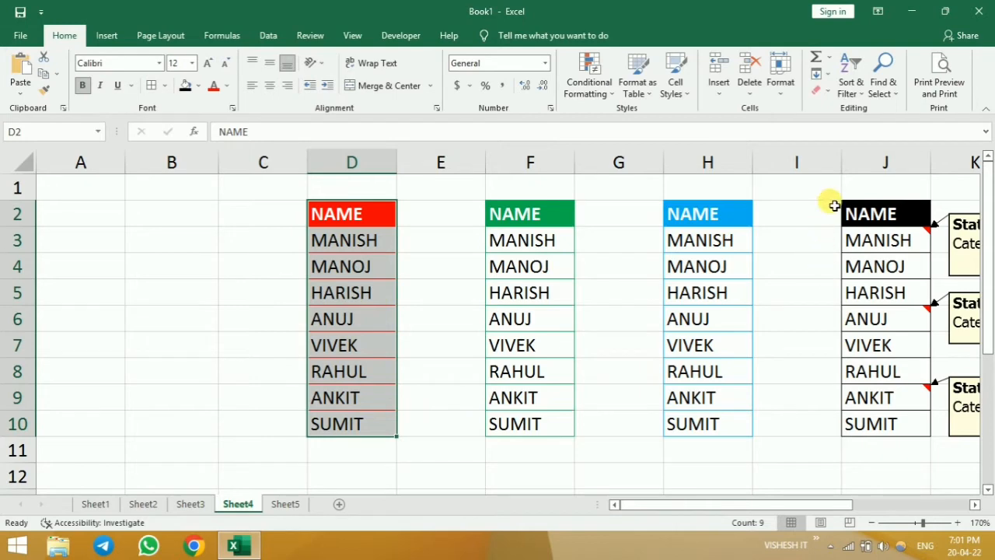
click(828, 95)
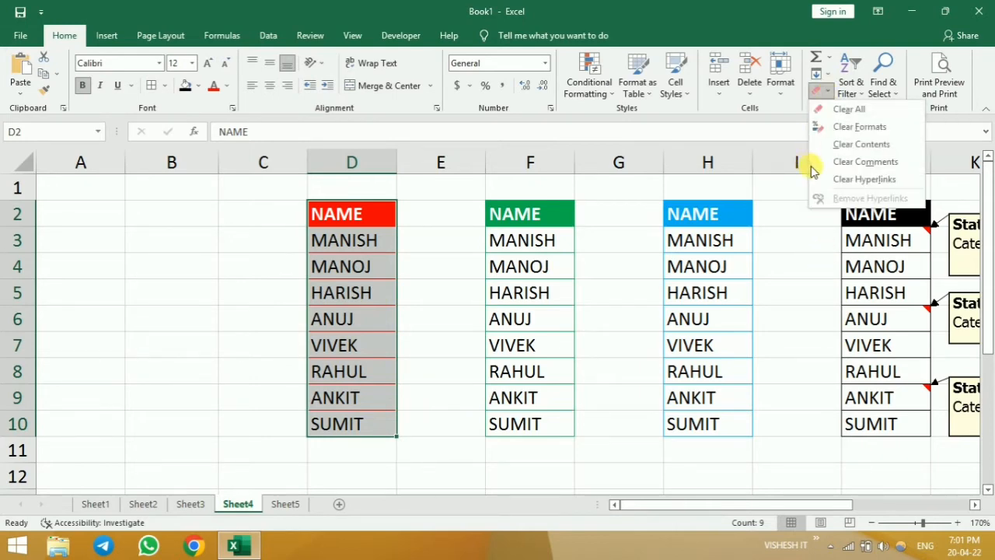
click(872, 129)
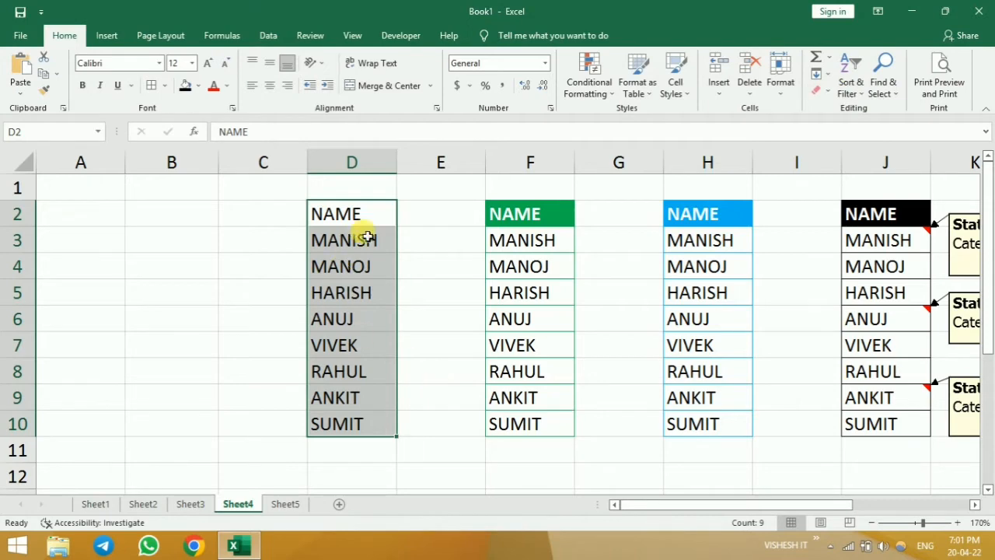
click(429, 457)
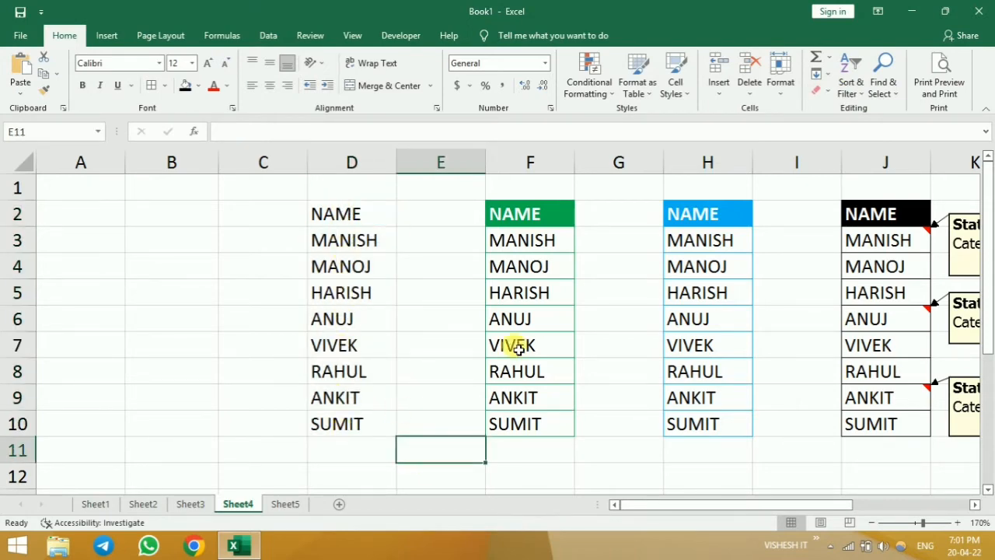
- Clear only the contents of the green-headed name list in F2:F10
drag(522, 214, 526, 423)
key(ctrl+c)
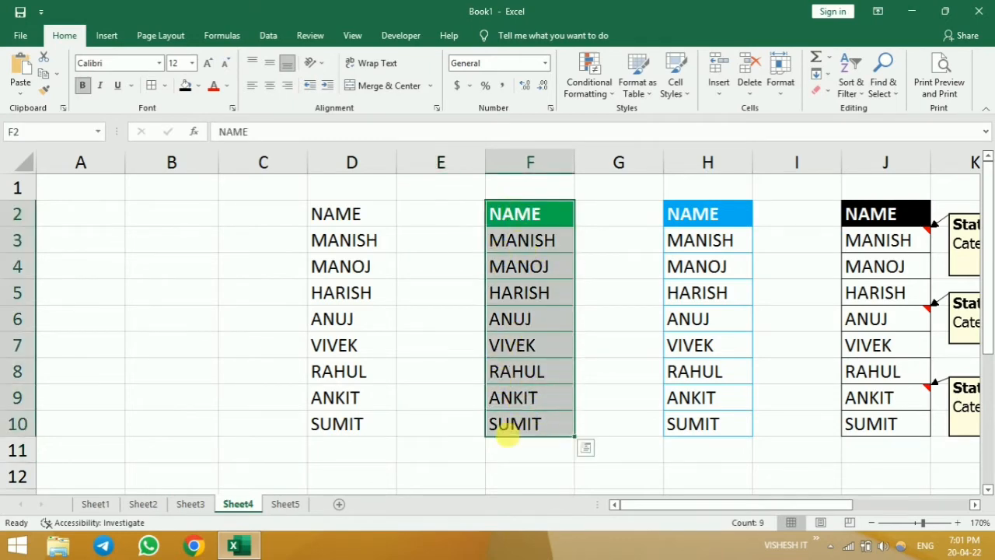
click(821, 92)
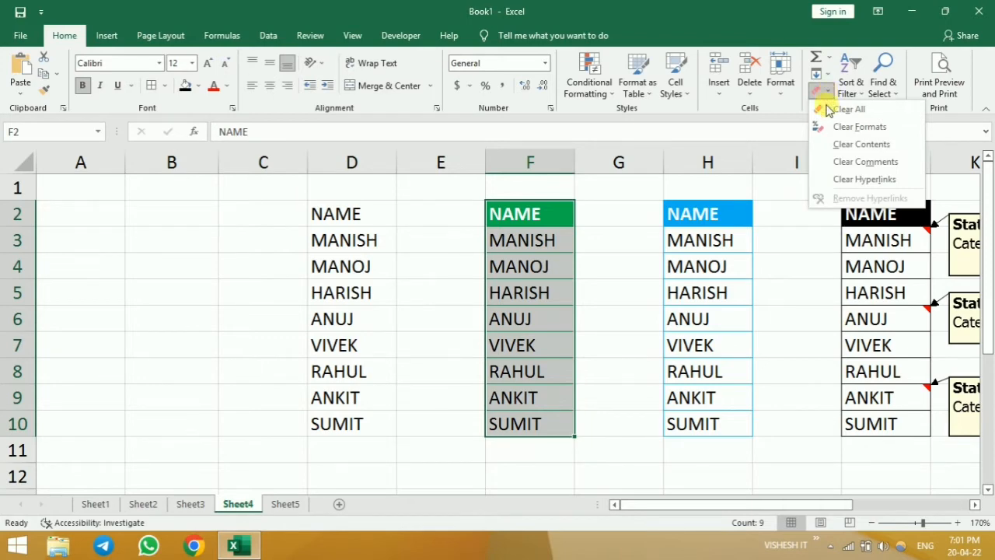
click(901, 152)
click(582, 476)
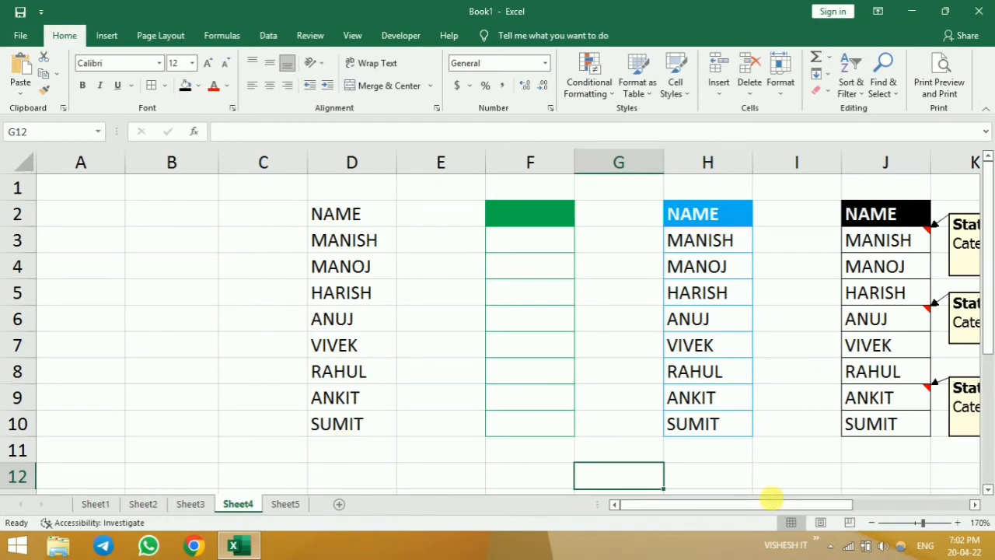
- Apply Clear All to the blue-headed name list in H2:H10
drag(792, 506, 848, 511)
drag(513, 213, 551, 428)
click(820, 90)
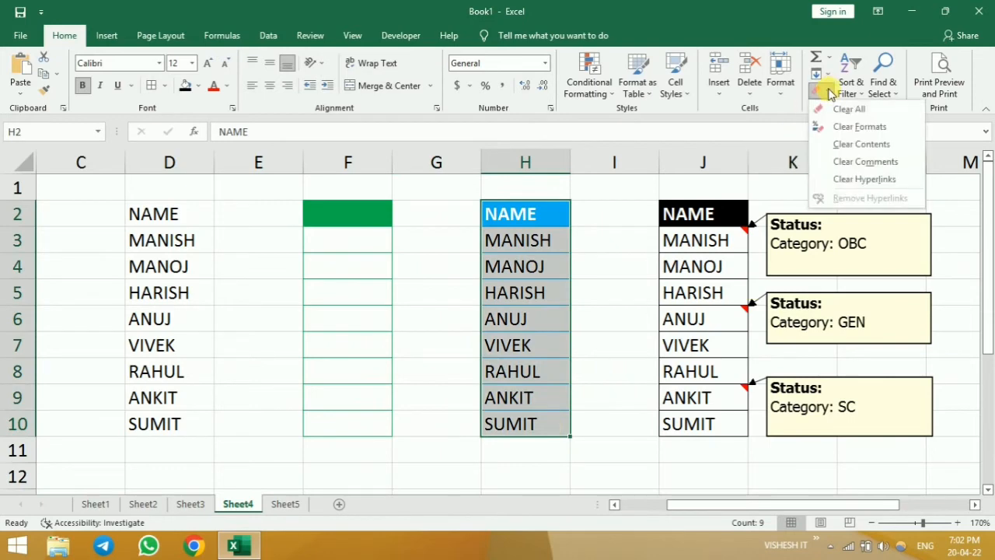
click(860, 115)
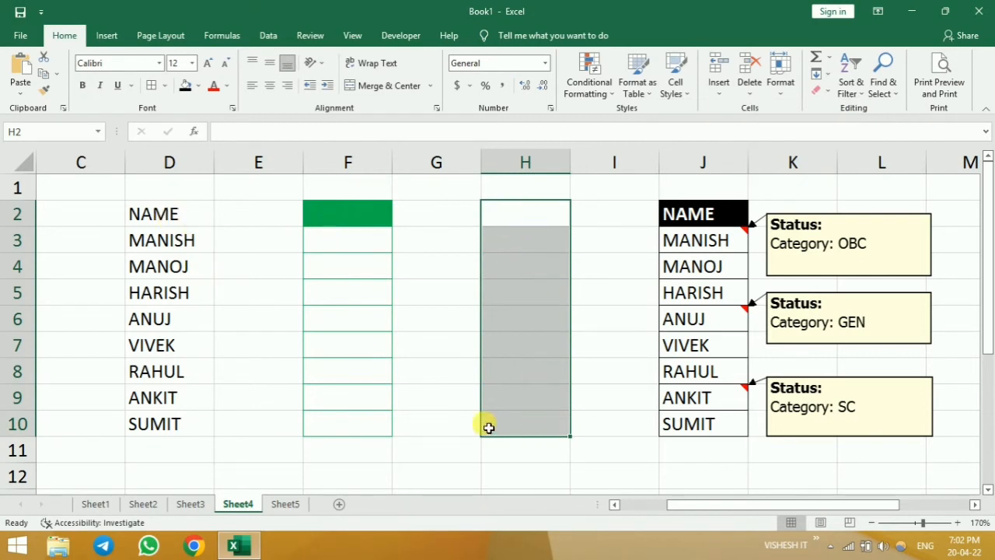
- Undo the clearing of the name lists in columns H, F and D
click(550, 247)
drag(521, 216, 544, 414)
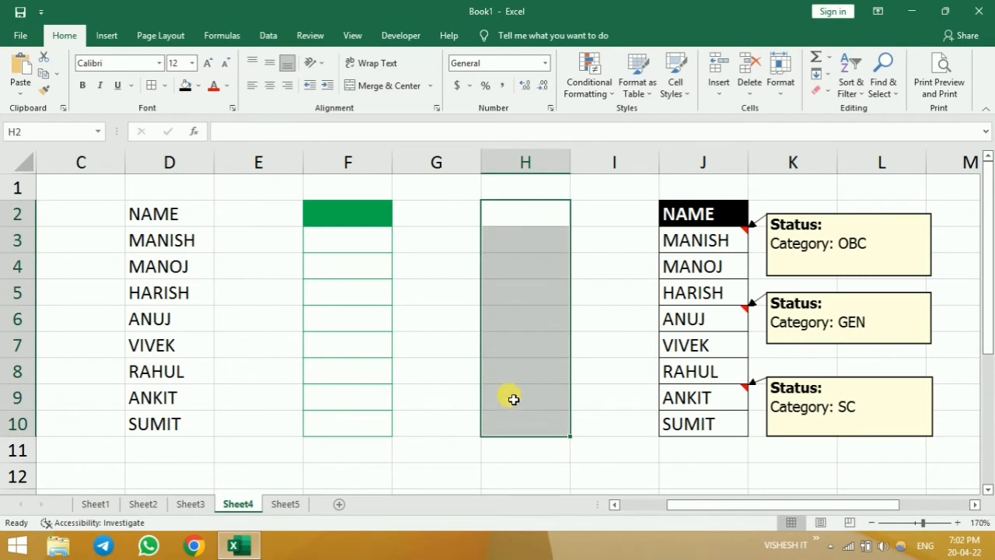
key(ctrl+v)
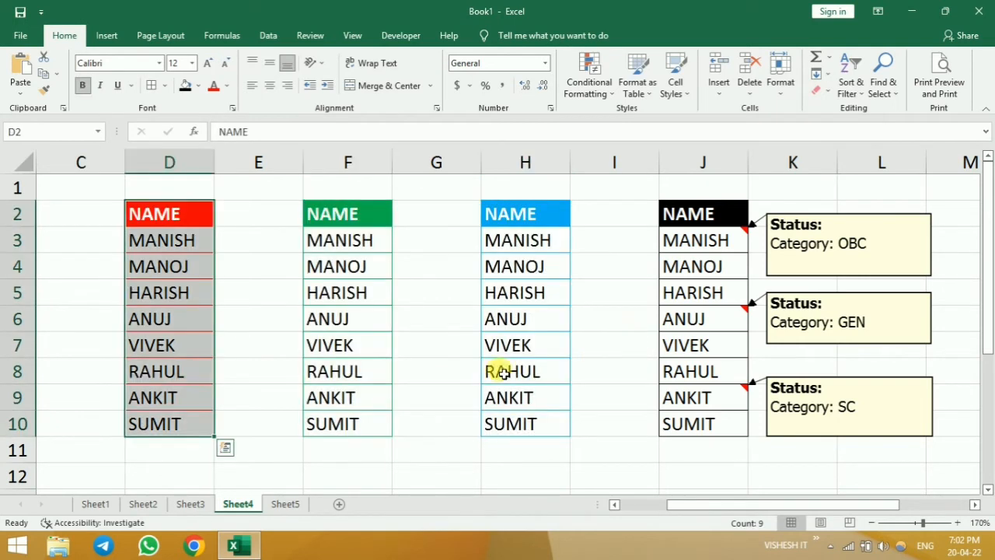
click(497, 372)
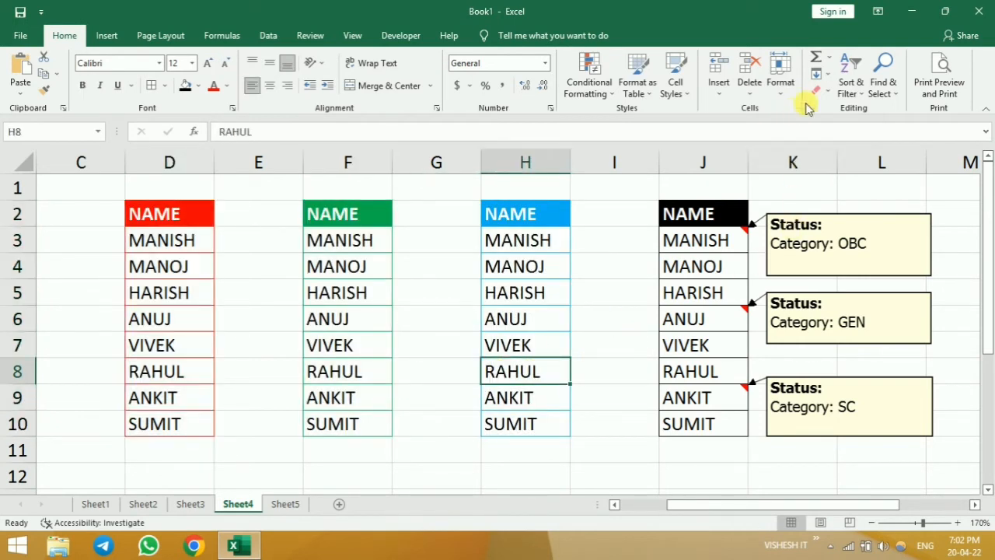
click(827, 94)
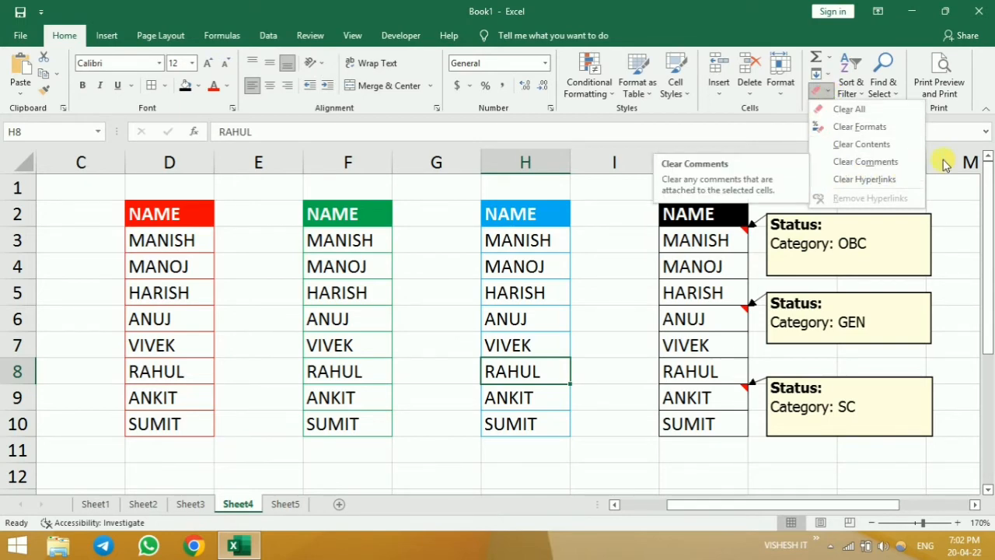
click(906, 34)
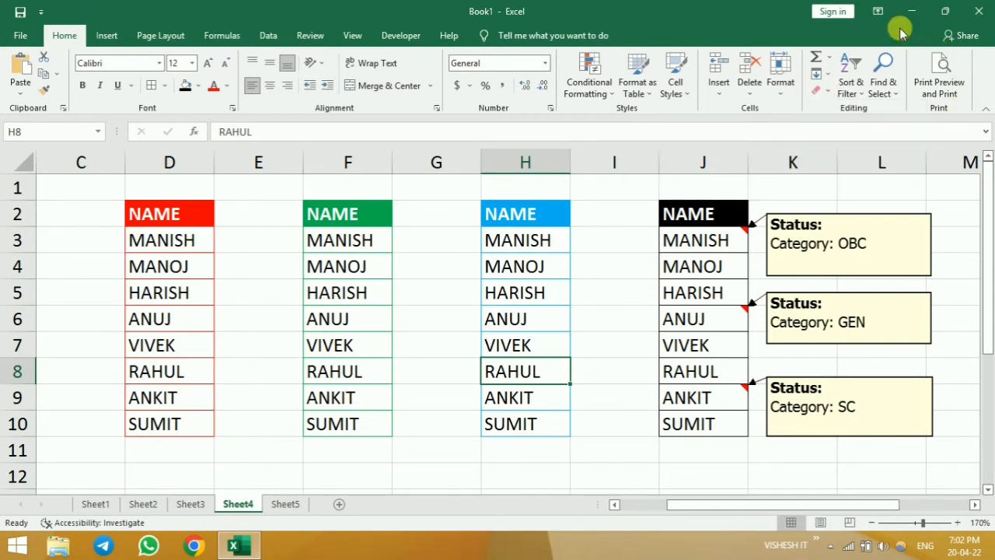
- Clear the comments attached to the names in J3:J10
click(974, 504)
click(975, 505)
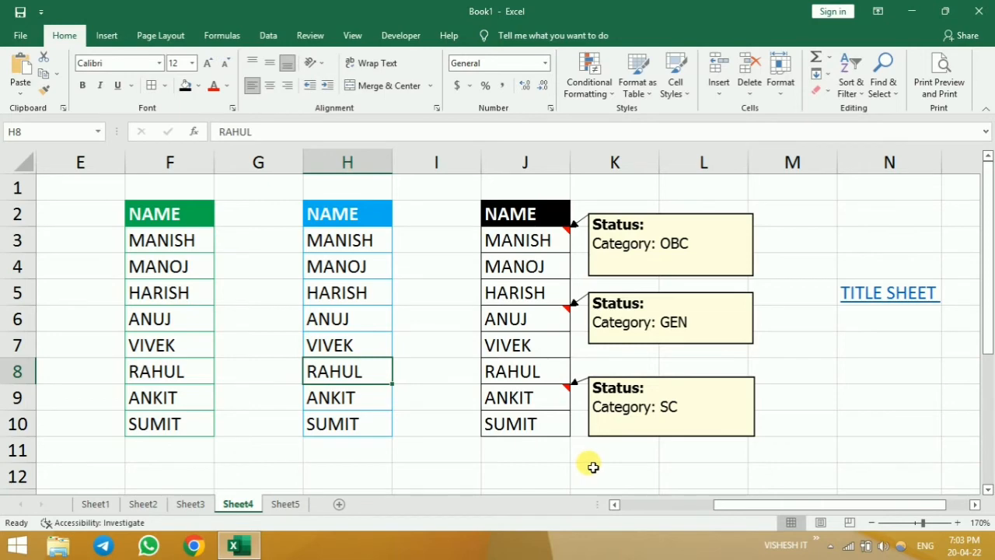
drag(524, 236, 530, 423)
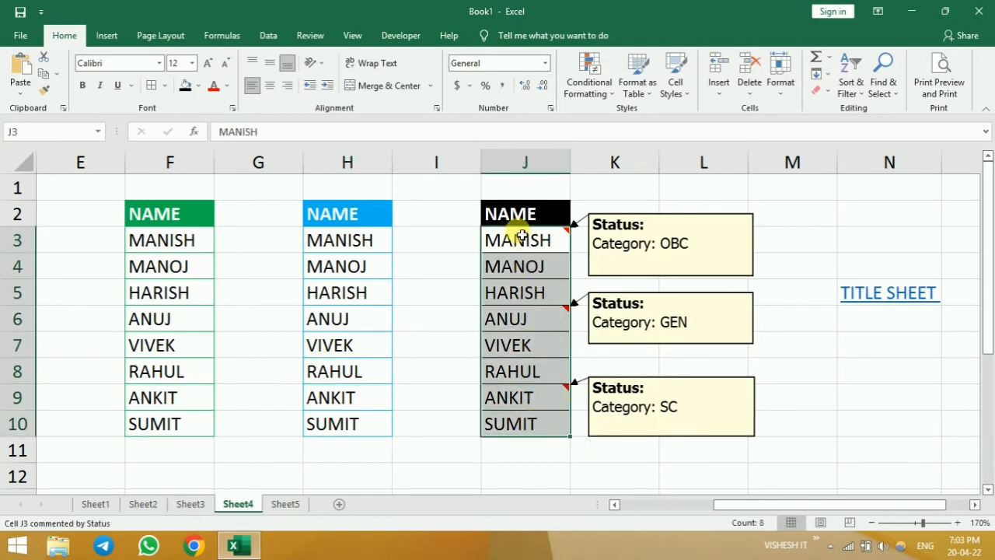
click(828, 91)
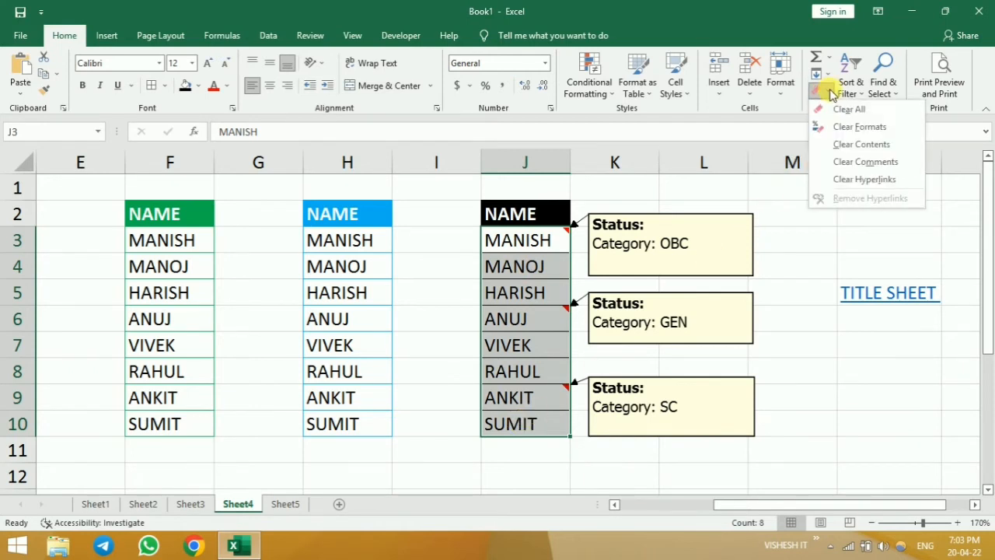
click(894, 163)
click(761, 427)
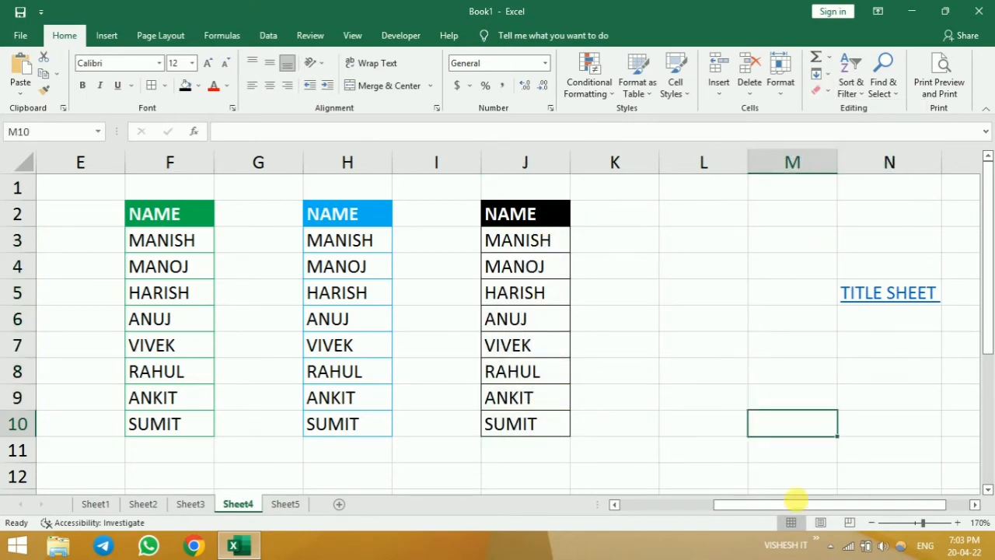
- Follow the TITLE SHEET hyperlink in cell N5
click(824, 94)
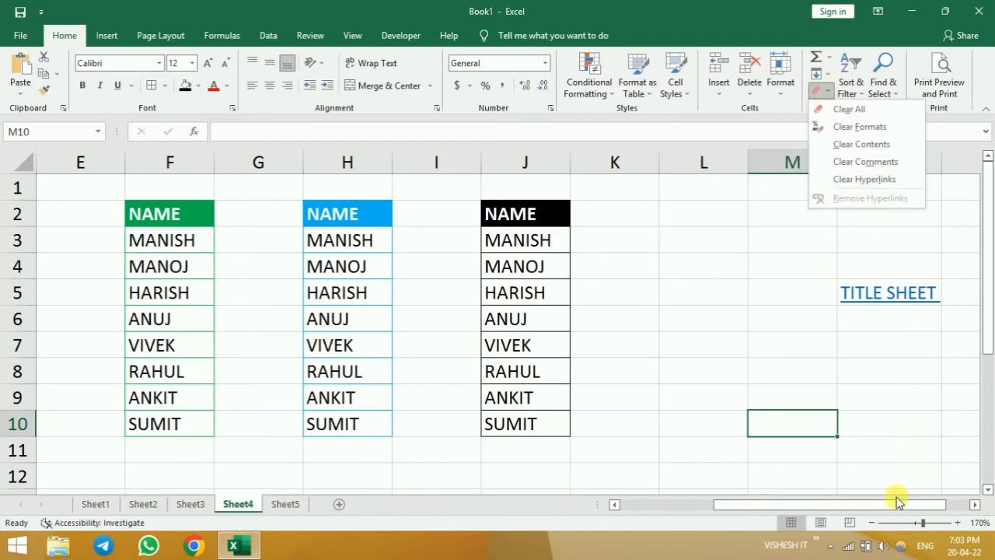
drag(900, 504, 921, 506)
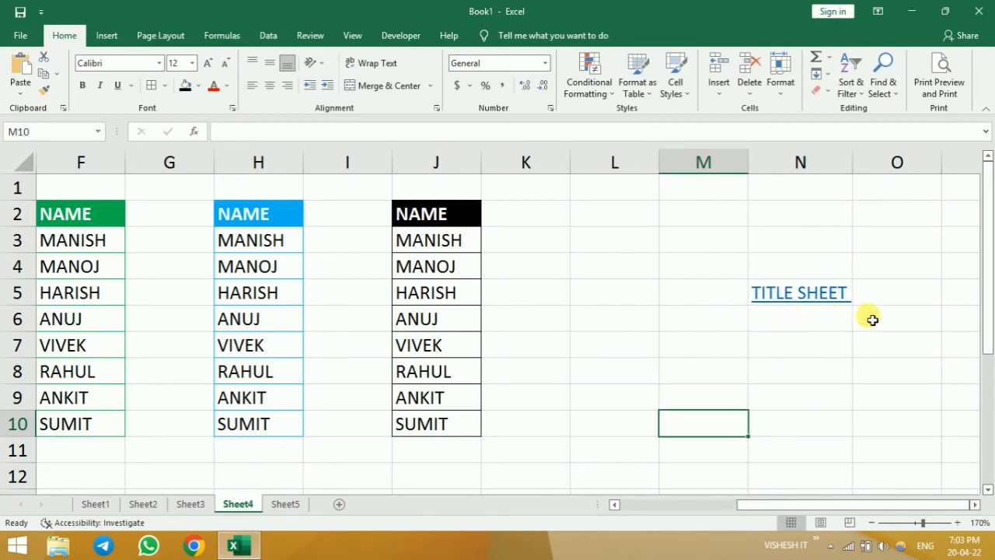
click(804, 306)
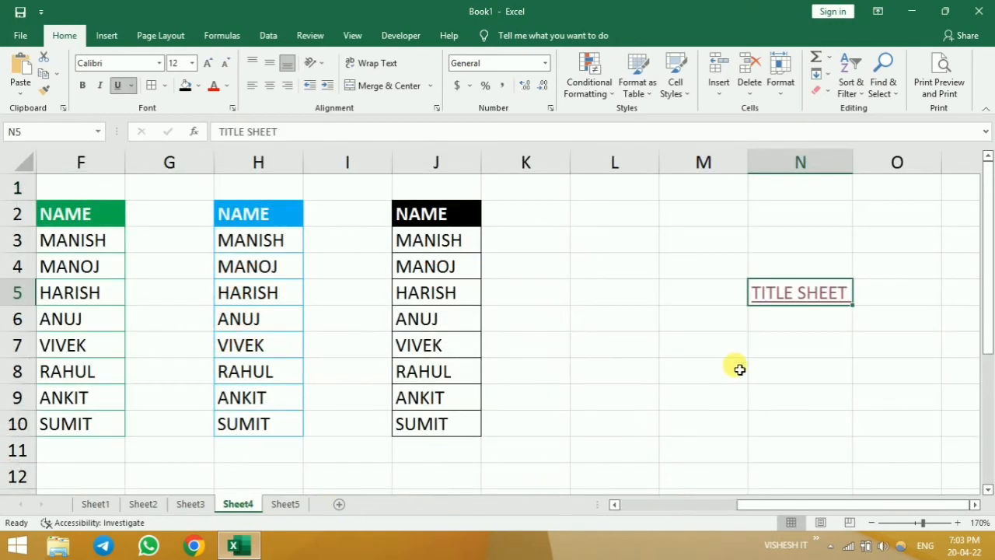
- Apply Remove Hyperlinks to the TITLE SHEET cell N5 on Sheet4
click(819, 340)
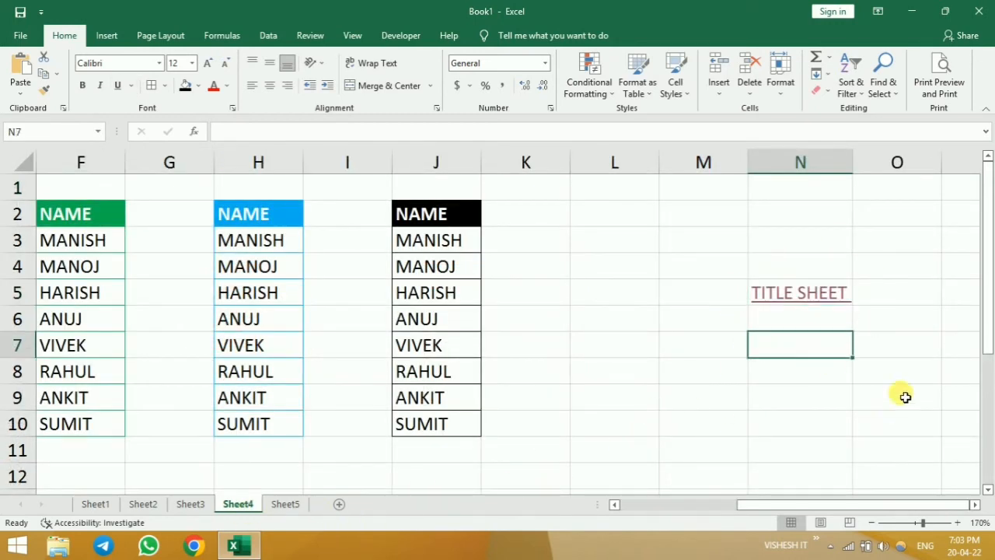
key(Up)
key(Up)
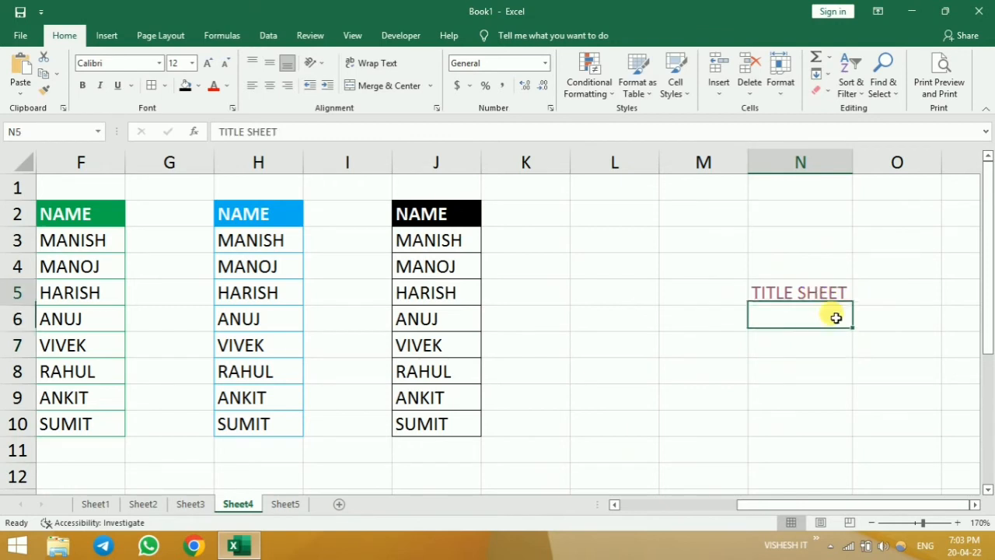
click(822, 92)
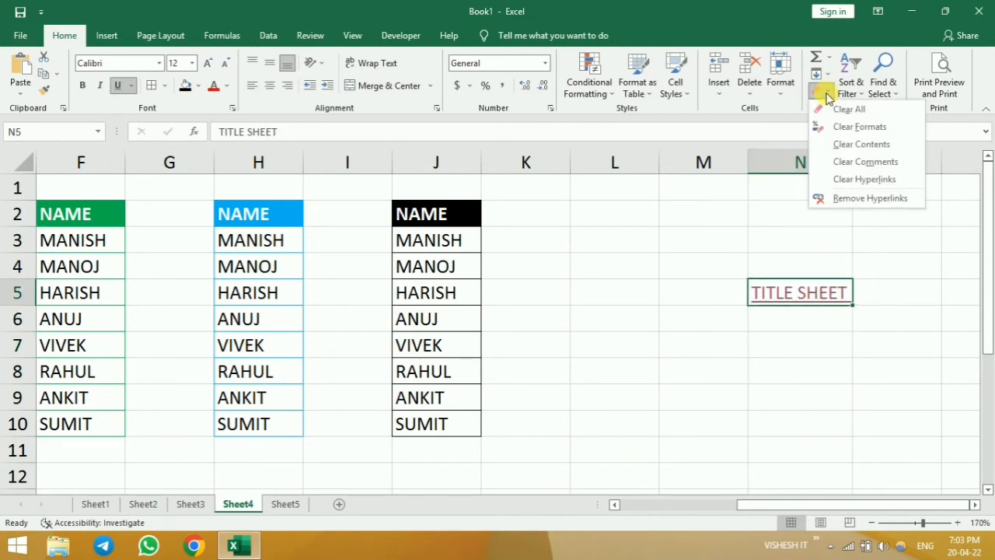
click(868, 204)
click(835, 397)
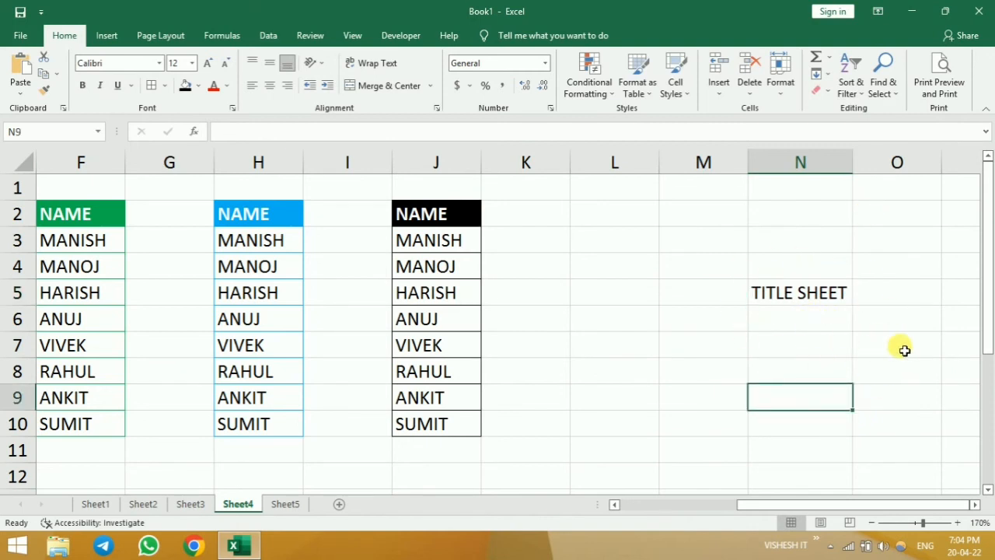
- Undo the hyperlink removal in N5 and apply Clear Hyperlinks to that cell instead
key(ctrl+z)
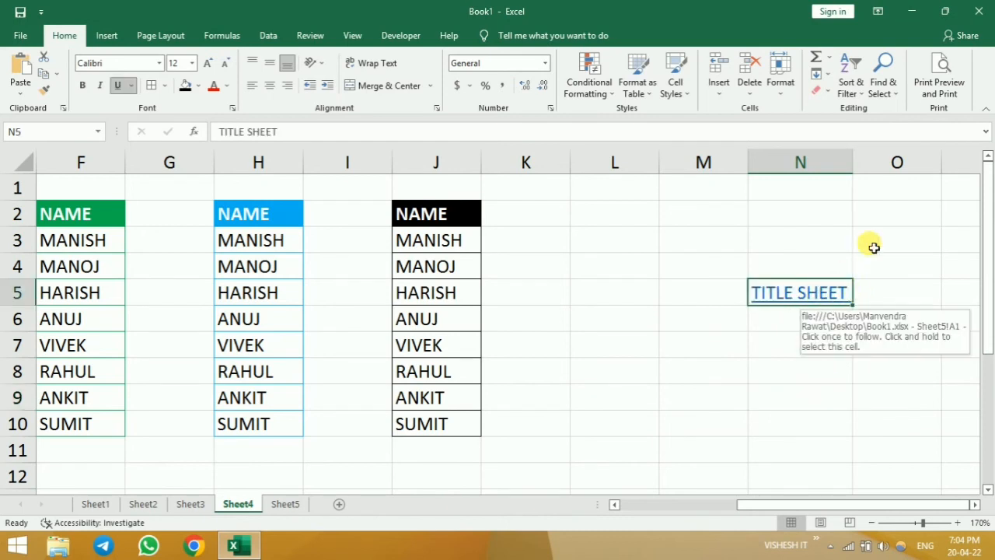
click(829, 91)
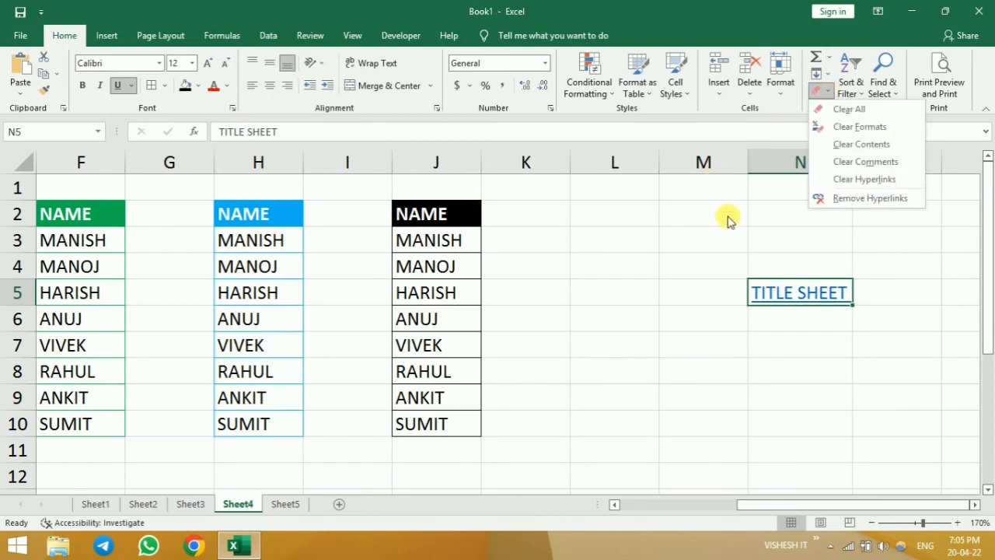
click(881, 185)
click(816, 395)
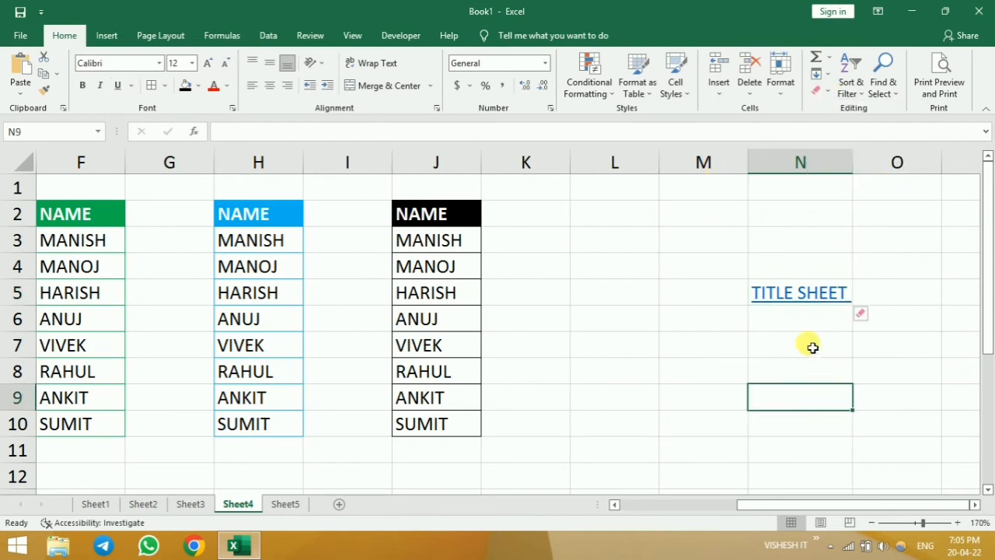
- Test whether the TITLE SHEET text in N5 still acts as a link
double_click(809, 296)
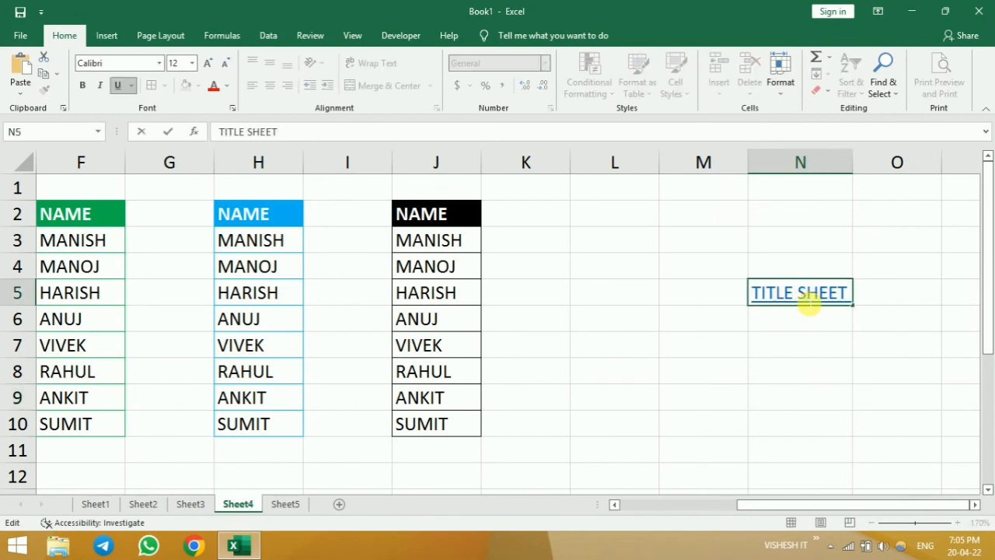
double_click(805, 305)
click(797, 392)
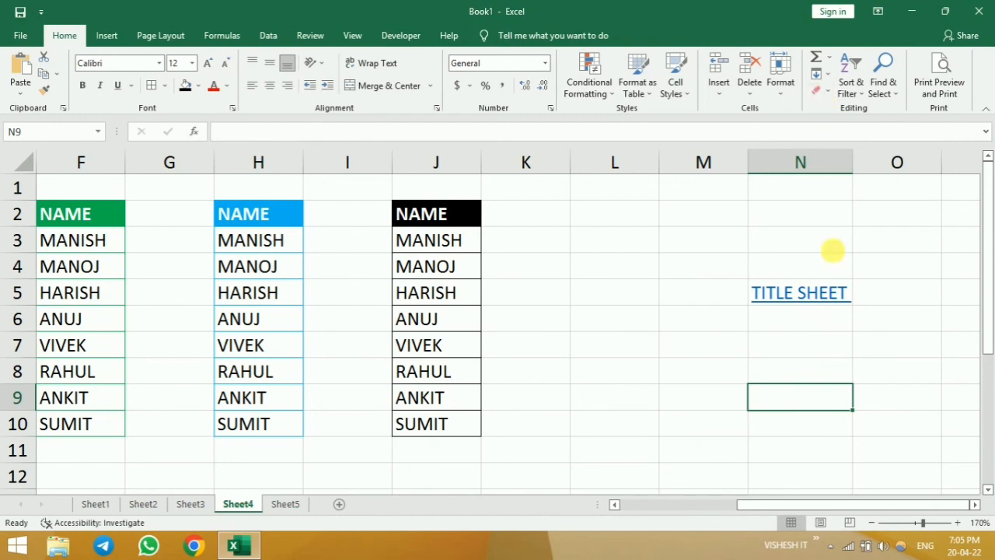
- Return to the overview of clear options on Sheet5
drag(872, 503, 746, 506)
click(285, 504)
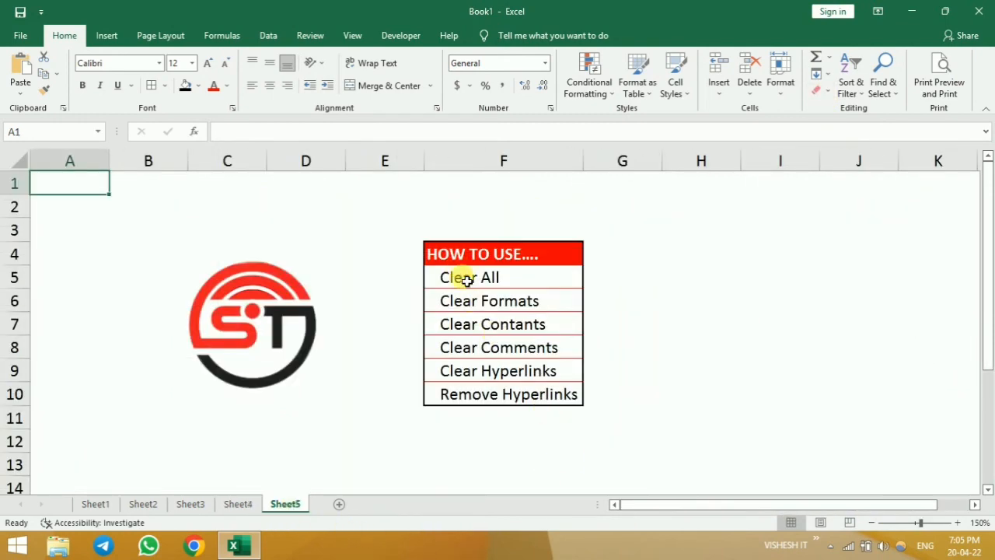